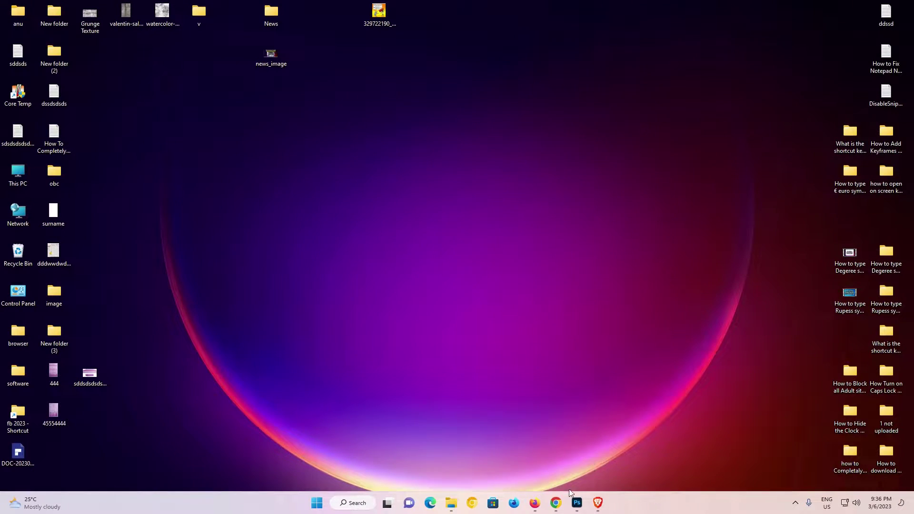
Step: In Chrome, rerun the Google search 'Download and Install Epson L130' and bring up the first result's link menu
mouse_move(555, 502)
click(600, 462)
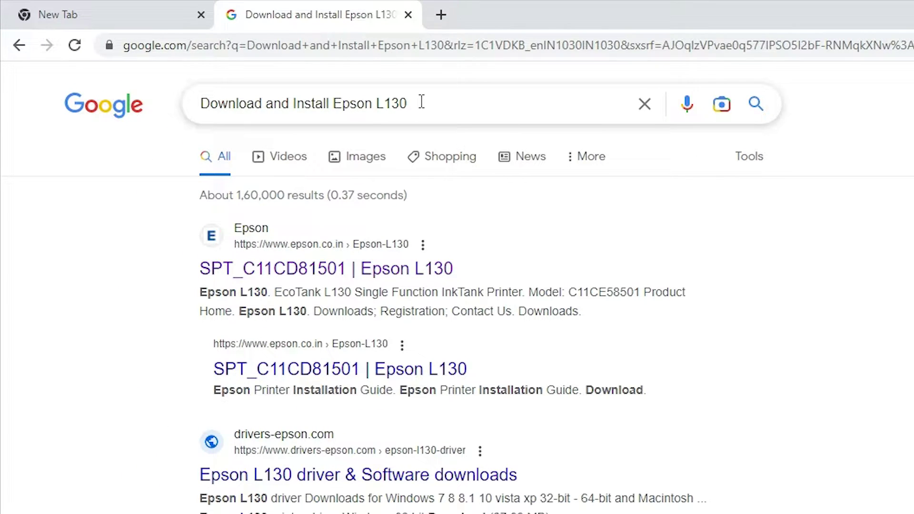
drag(421, 102, 164, 112)
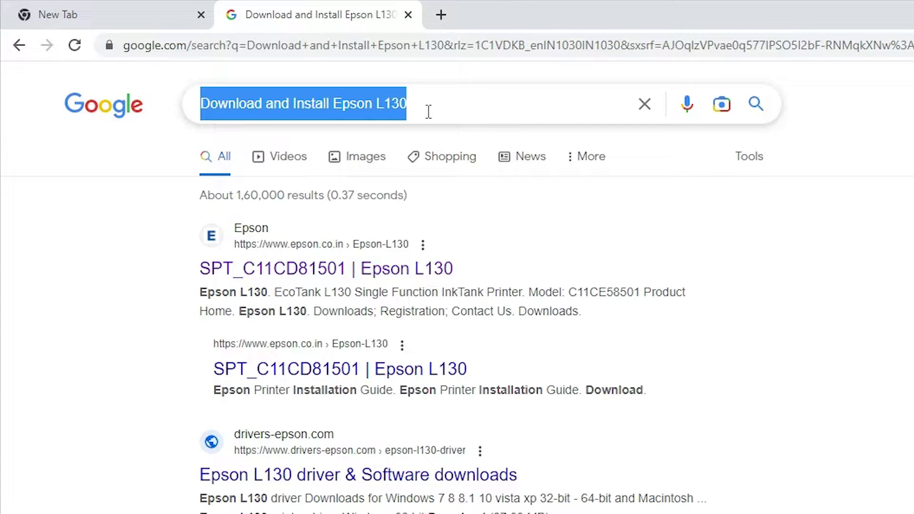
key(Return)
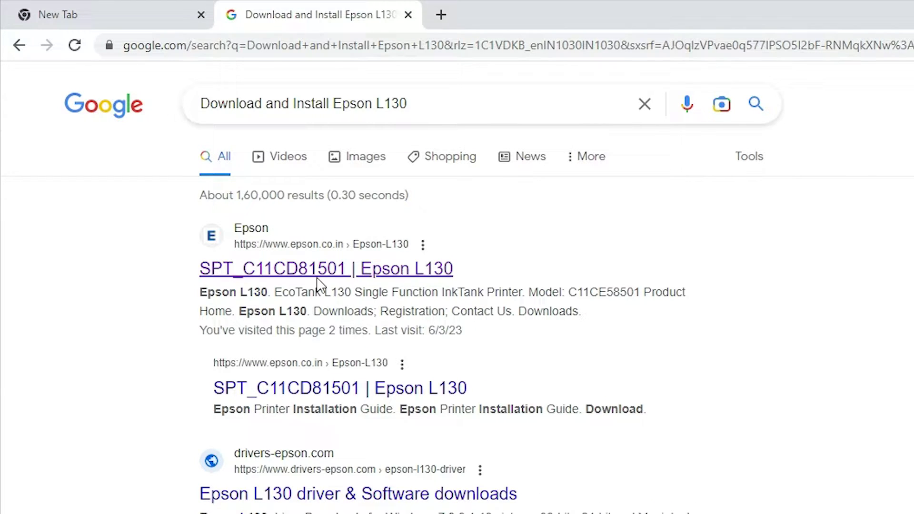
right_click(276, 271)
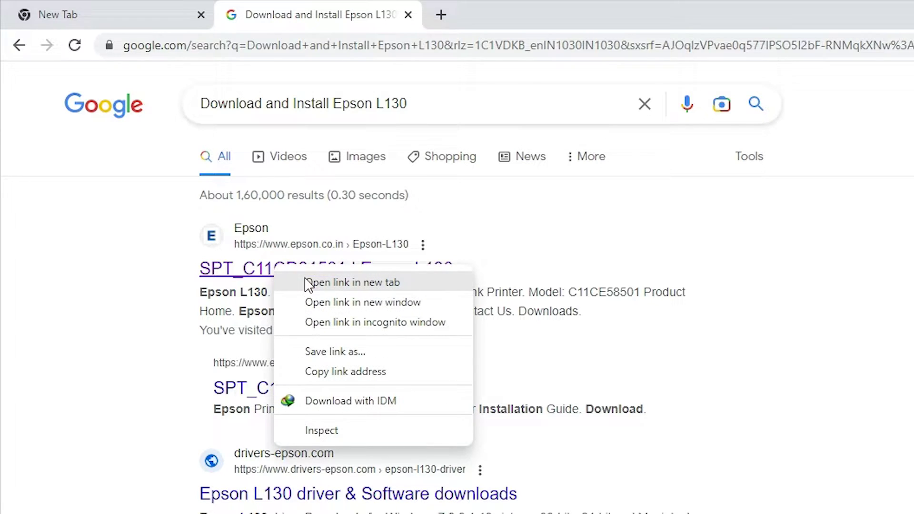
Step: Open Epson's L130 page in a new tab, keep Windows 10 64-bit, and expand the Drivers section
click(304, 284)
click(487, 19)
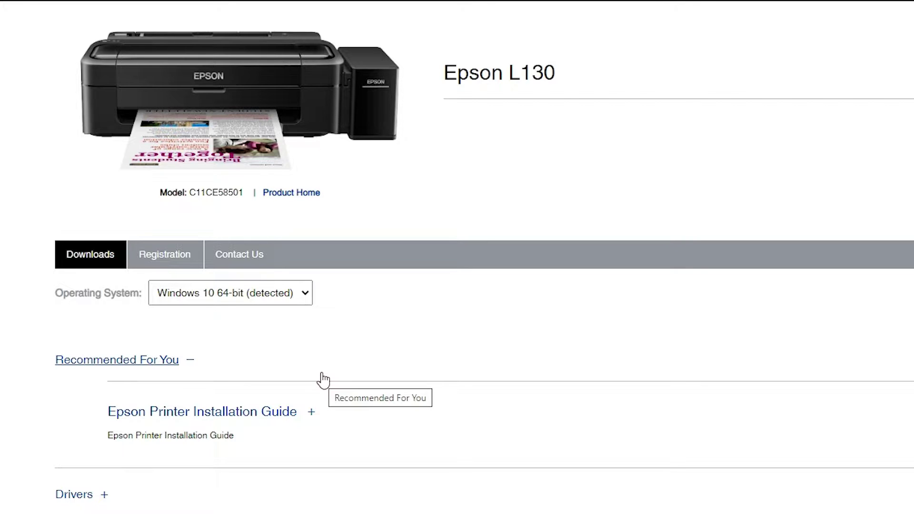
click(233, 293)
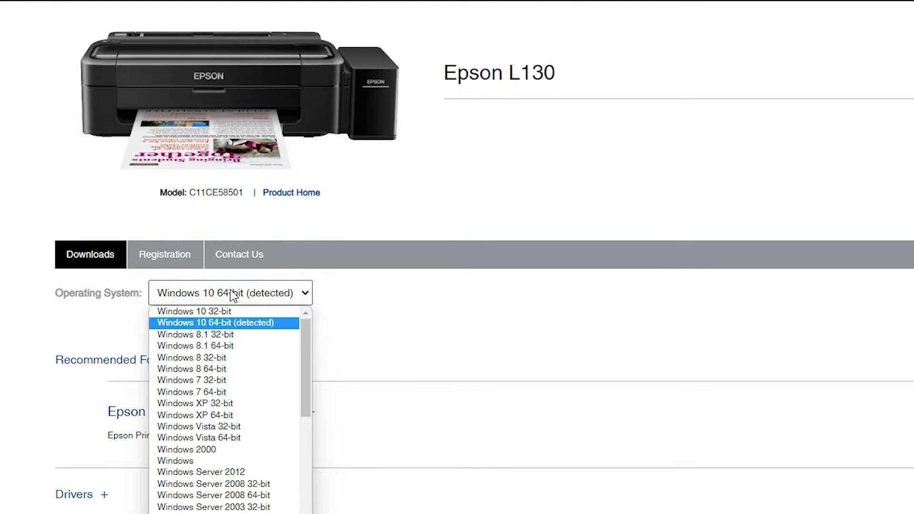
click(224, 325)
scroll(409, 304, down, 4)
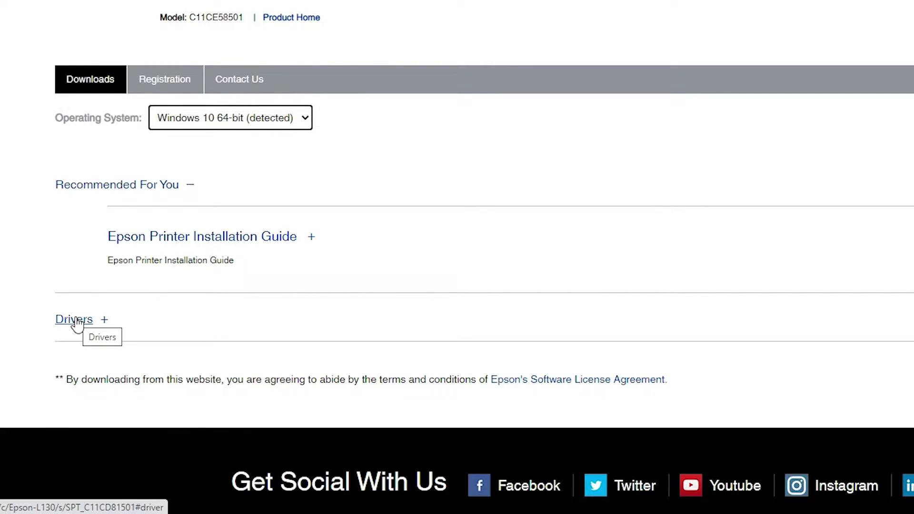
click(75, 321)
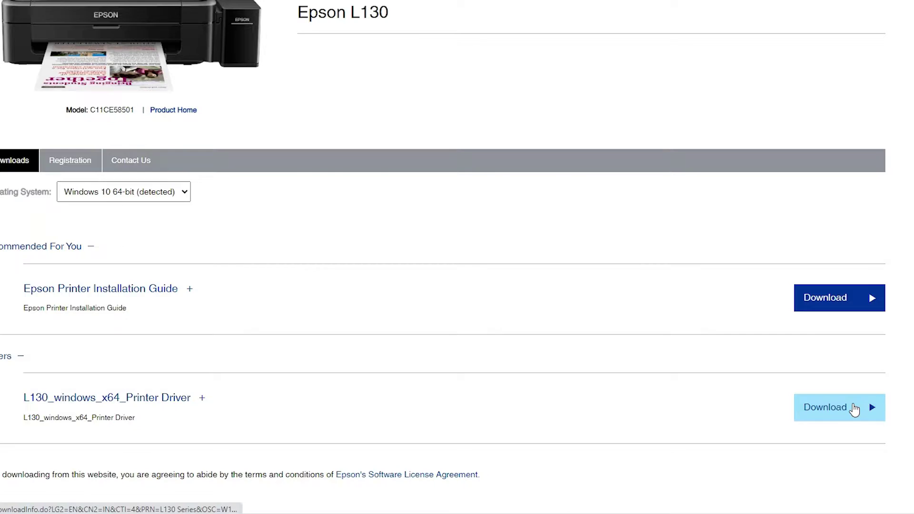
Step: Download the L130_x64 printer driver (34.96 MB) after accepting the licence and confirming the duplicate file
click(853, 408)
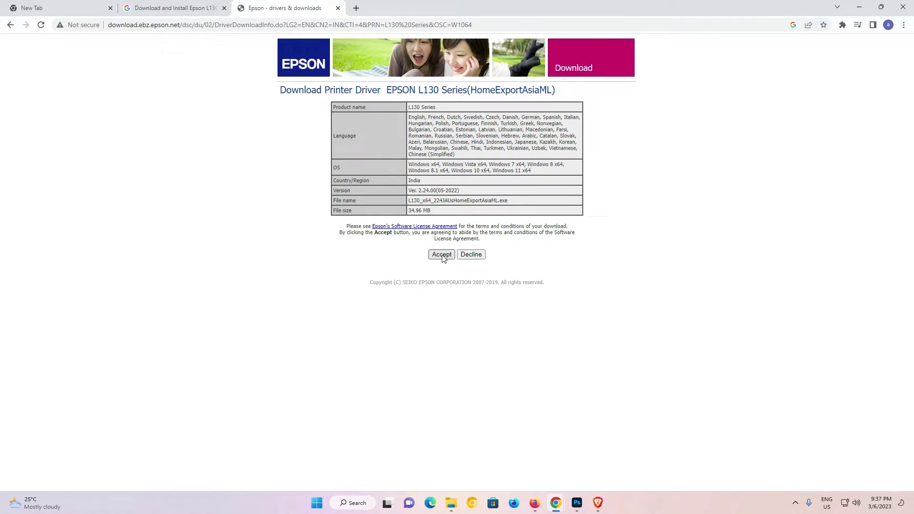
click(441, 255)
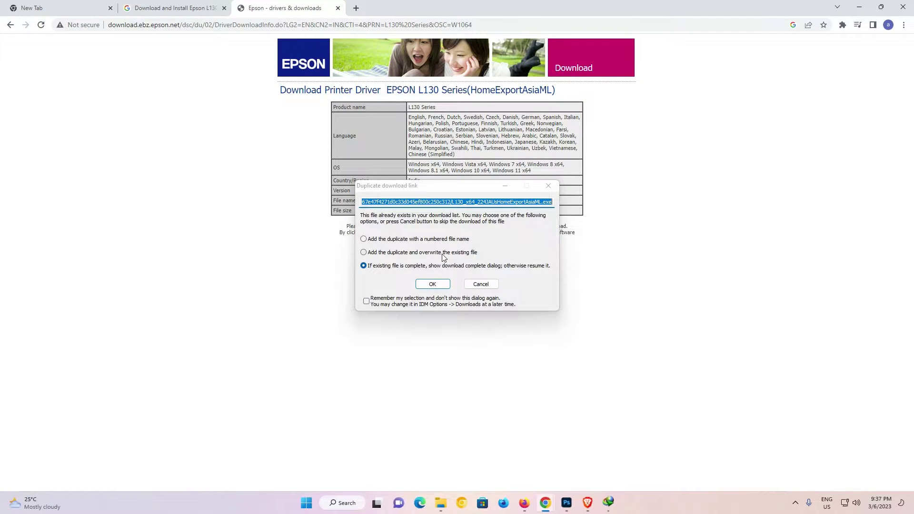
click(441, 284)
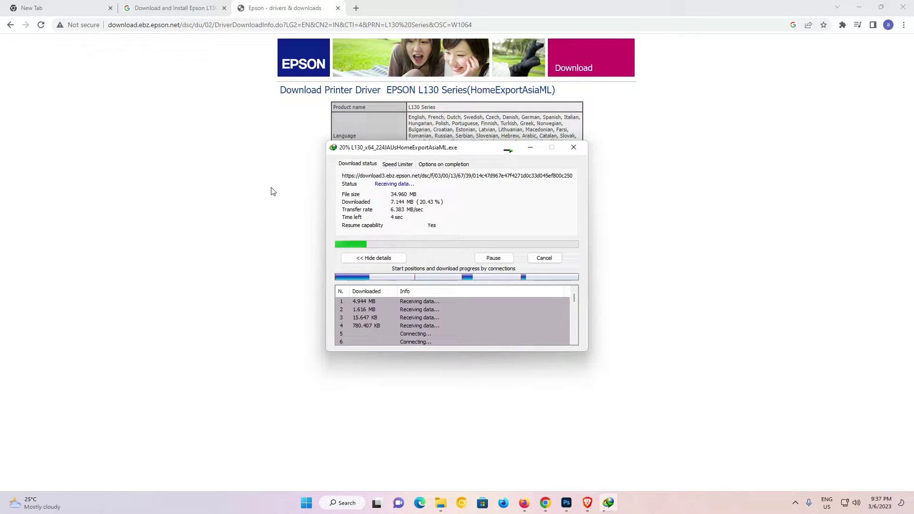
click(859, 7)
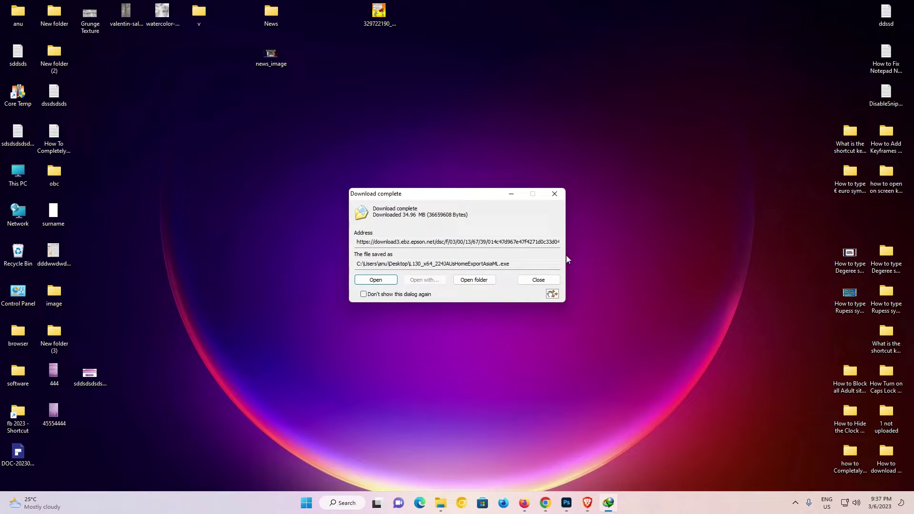
Step: Extract the driver installer with WinRAR into a Desktop folder named L130_x64_224JAUsHomeExportAsiaML
click(537, 281)
drag(52, 452, 132, 248)
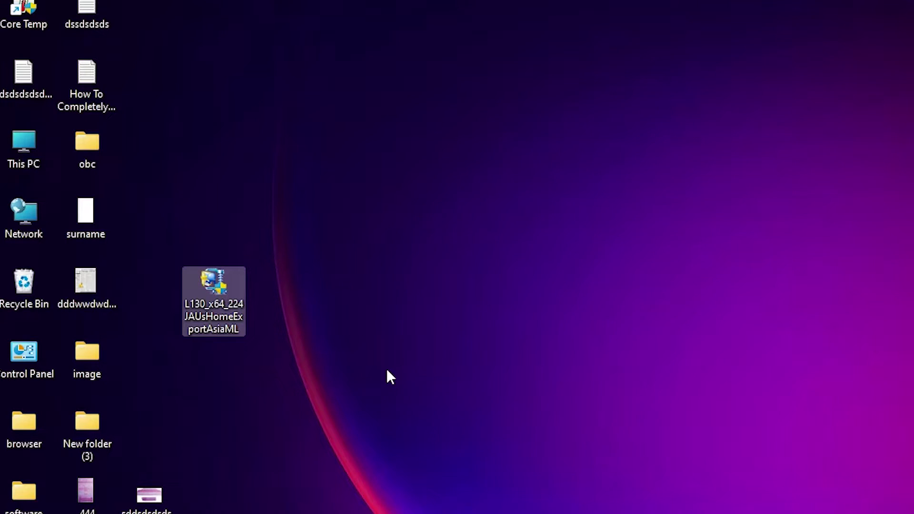
drag(399, 210, 178, 370)
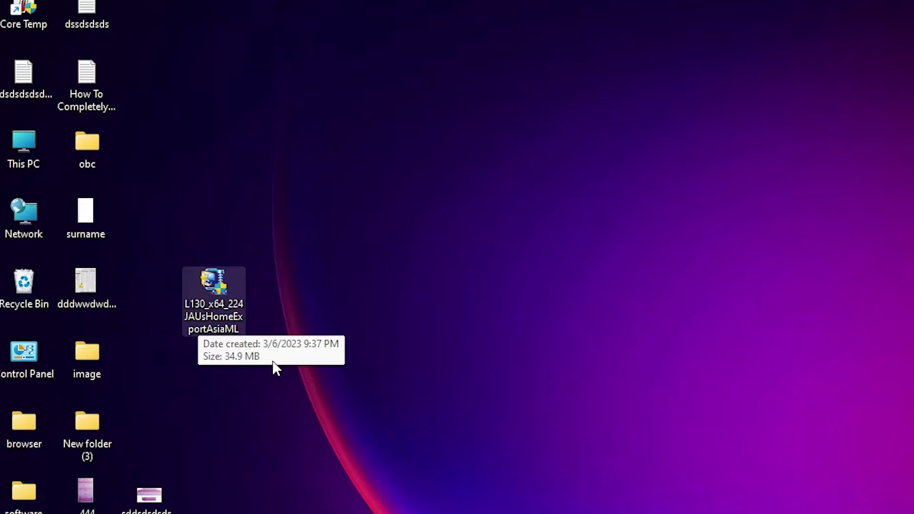
right_click(213, 307)
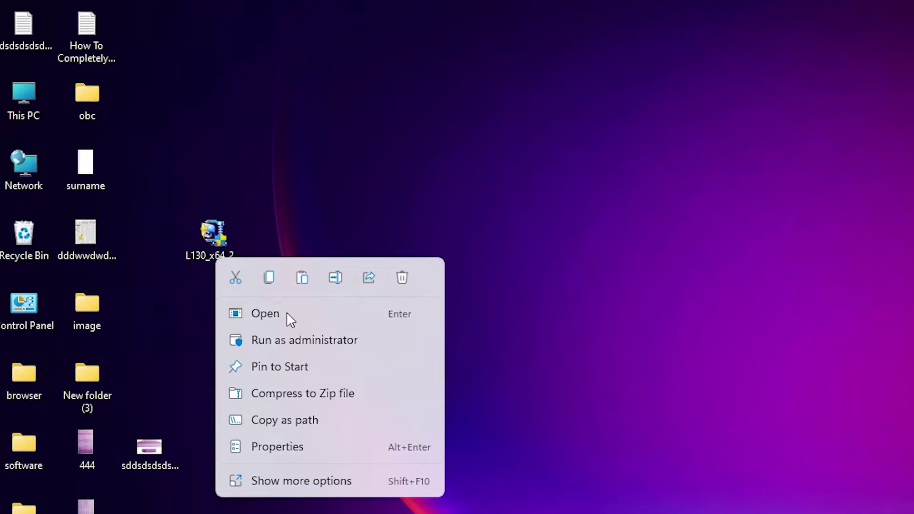
click(297, 467)
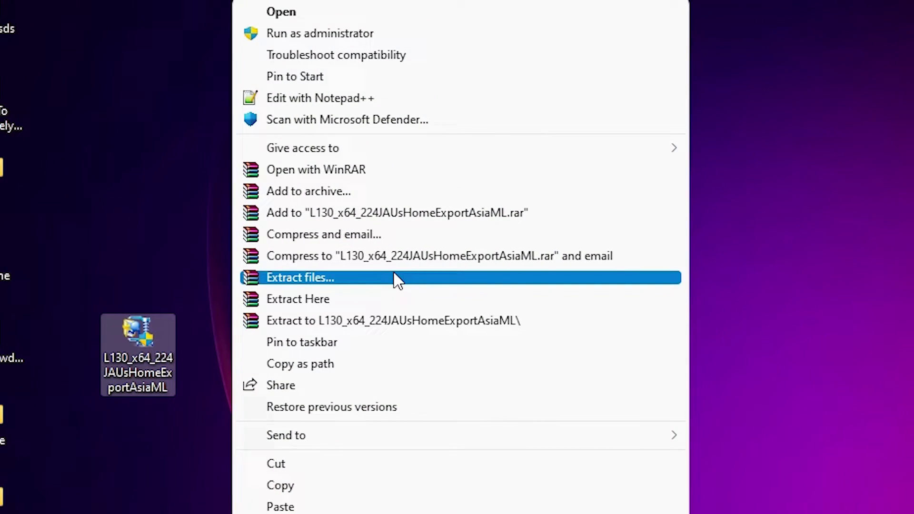
click(397, 279)
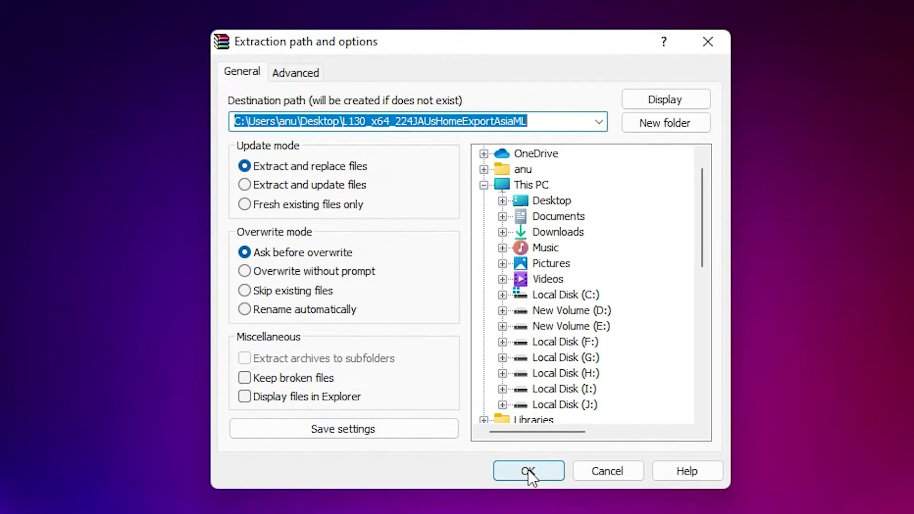
click(528, 473)
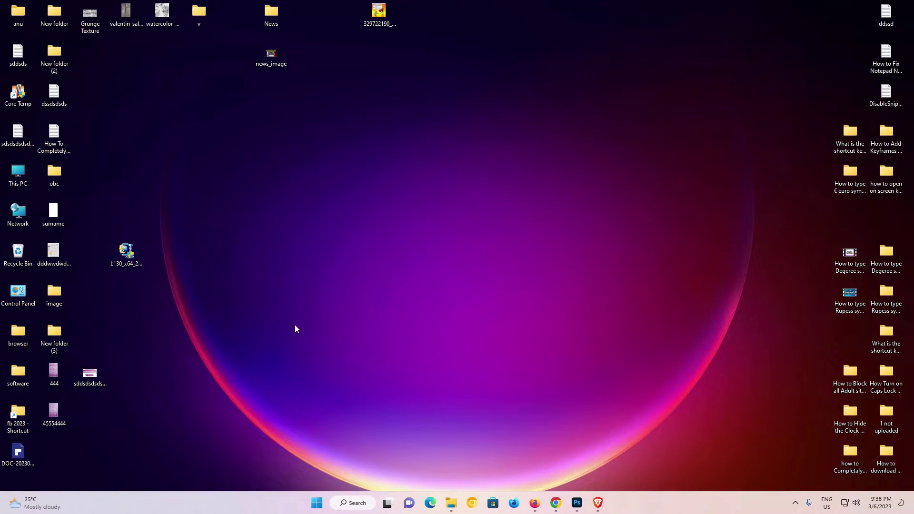
Step: Place the extracted folder beside the installer, browse into its WINX64 driver files, then return to the desktop
drag(175, 397, 124, 307)
double_click(120, 304)
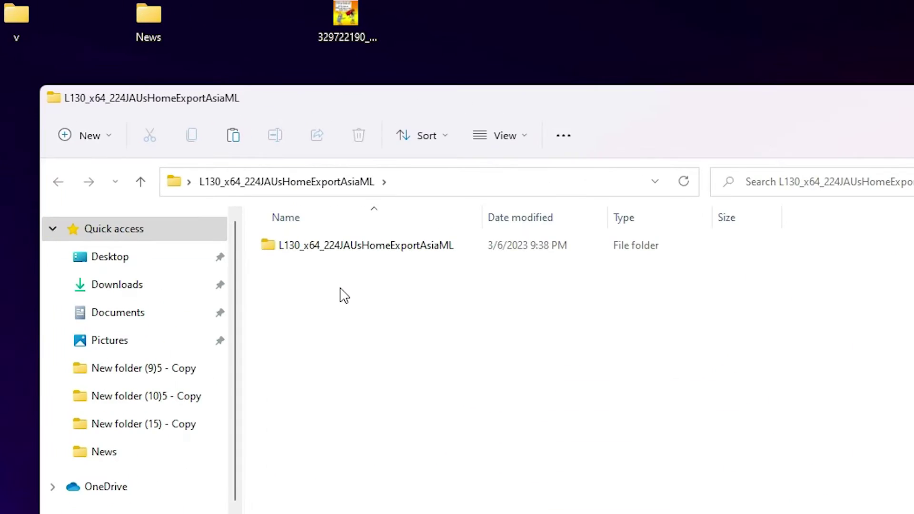
click(371, 142)
double_click(333, 256)
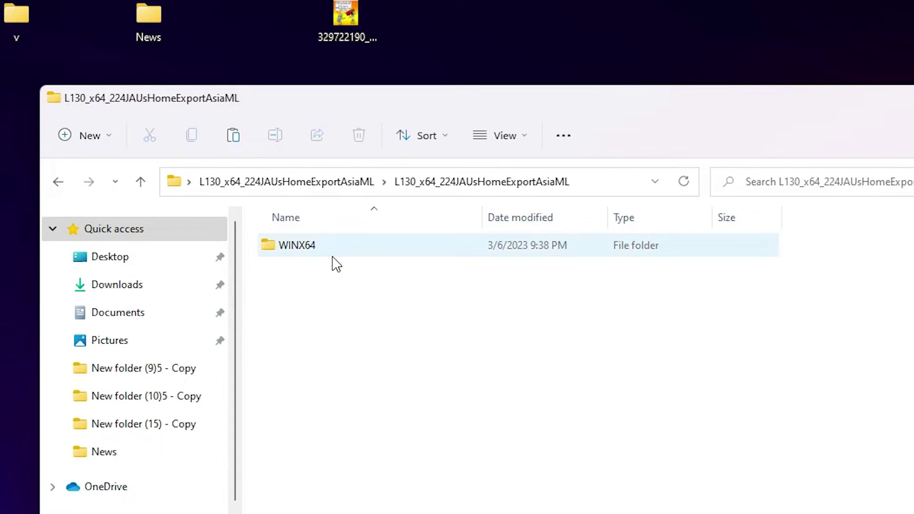
double_click(333, 256)
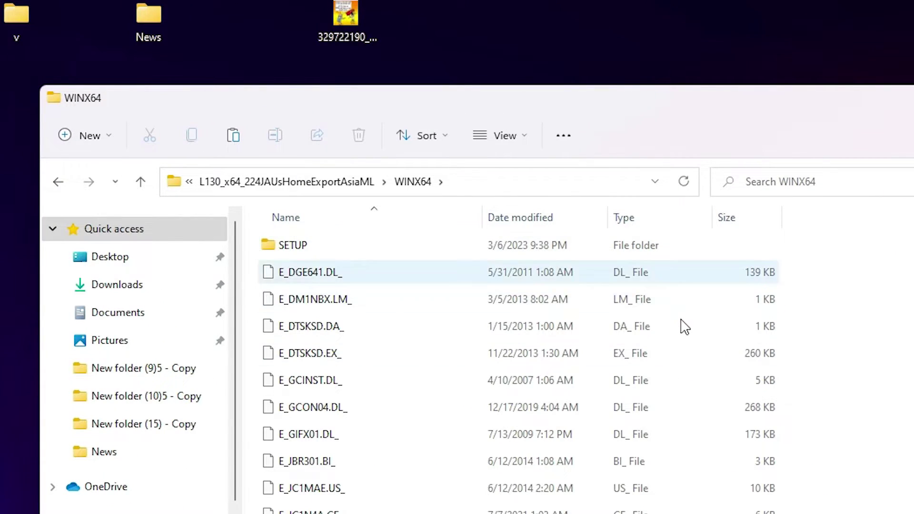
scroll(357, 500, down, 20)
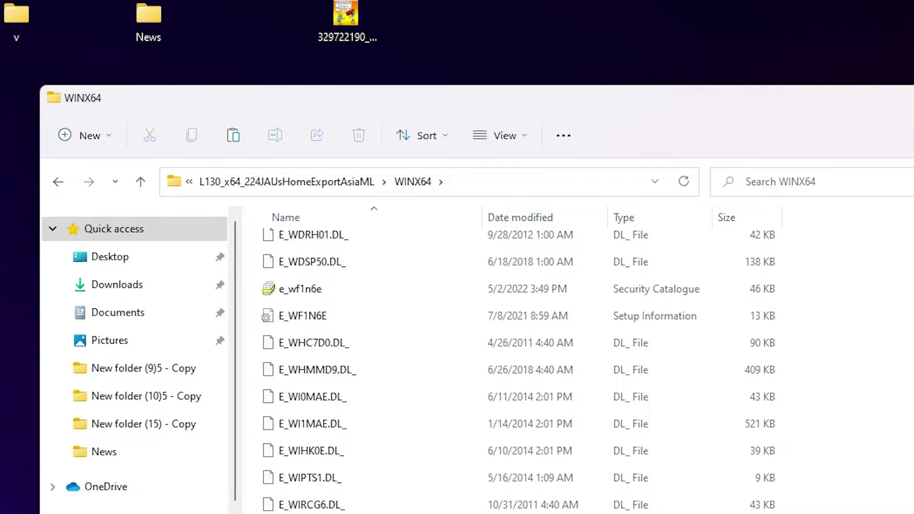
key(super+d)
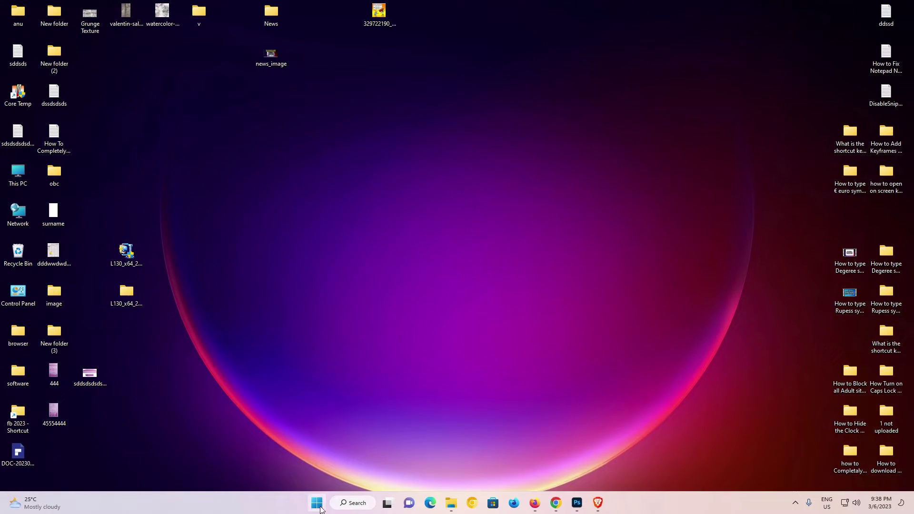
click(312, 503)
Step: Launch Add a printer from Control Panel's Devices and Printers
text(co)
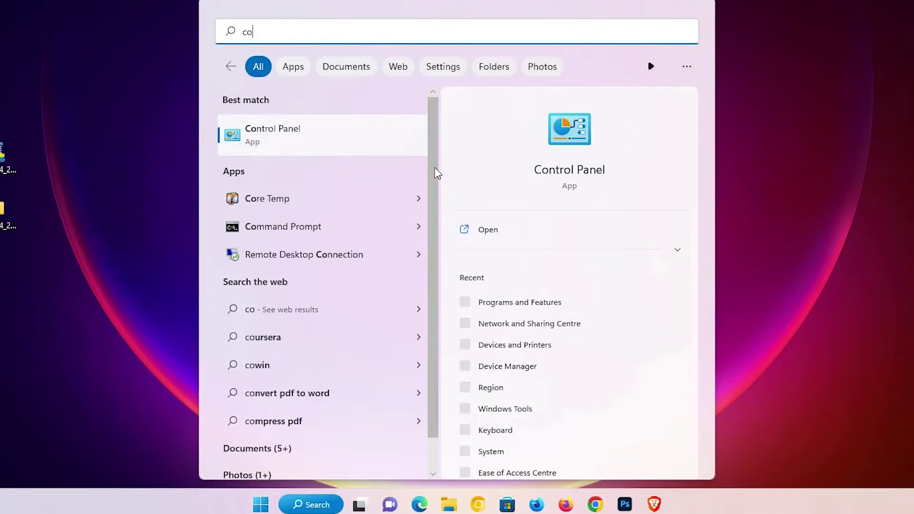
click(351, 147)
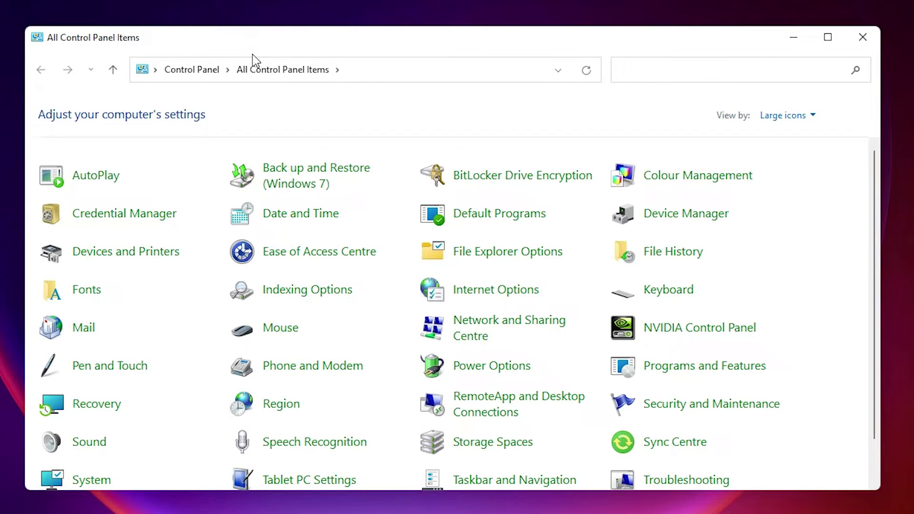
click(146, 262)
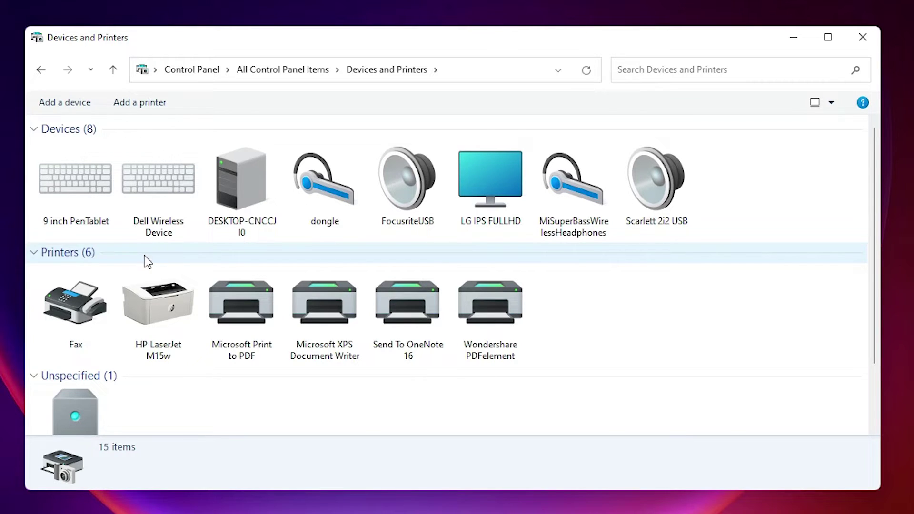
click(147, 101)
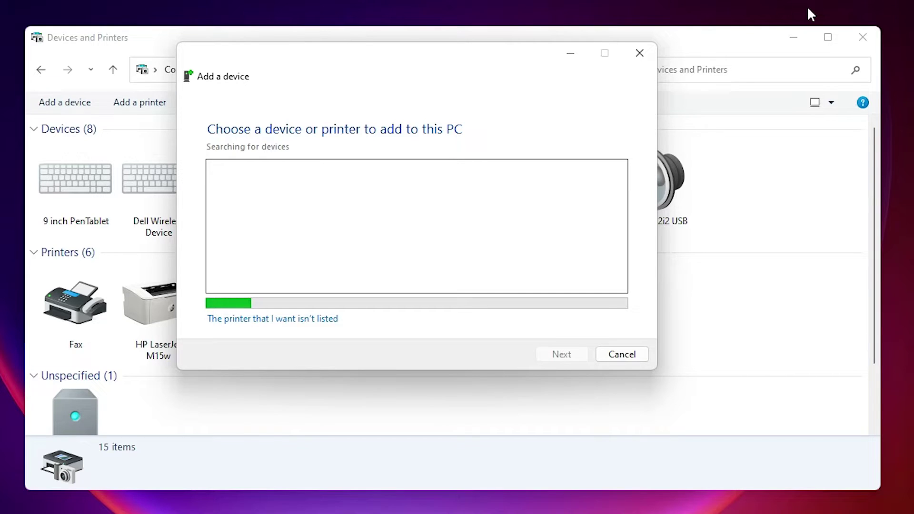
click(796, 37)
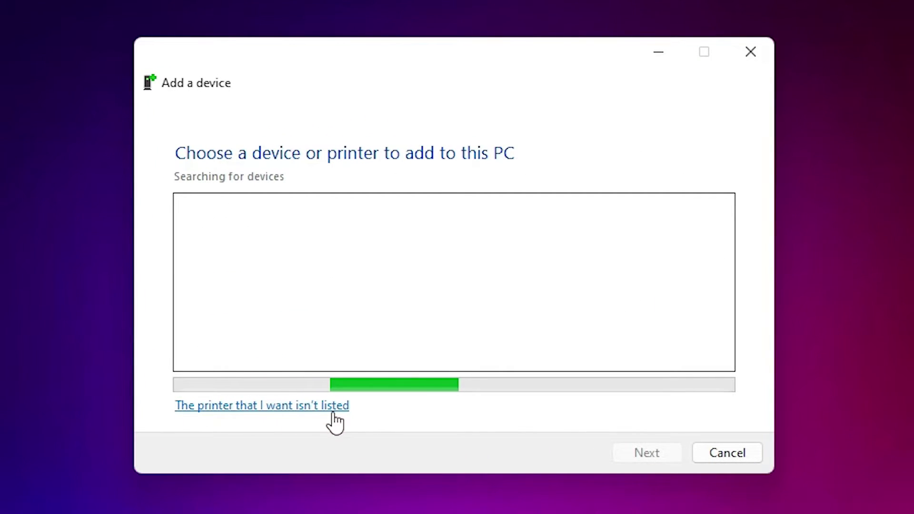
Step: Skip auto-detection and choose adding a local printer with manual settings
click(269, 409)
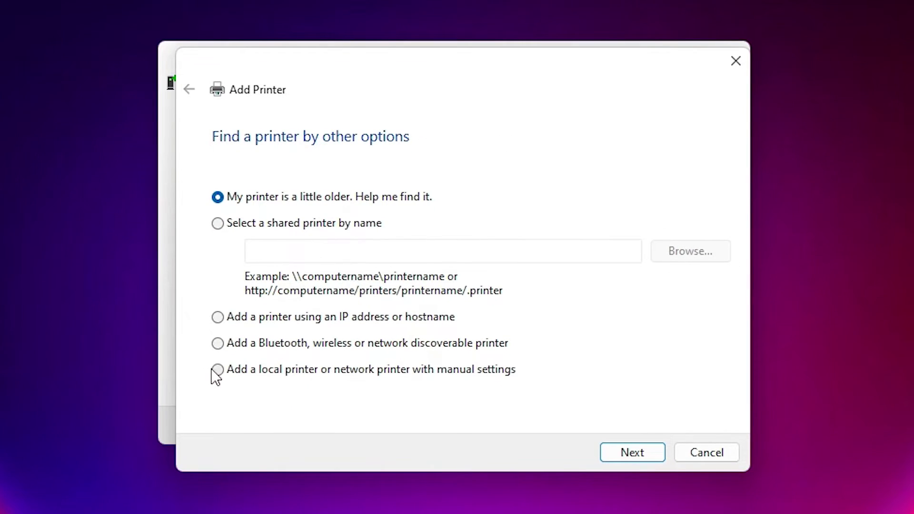
click(262, 374)
click(655, 460)
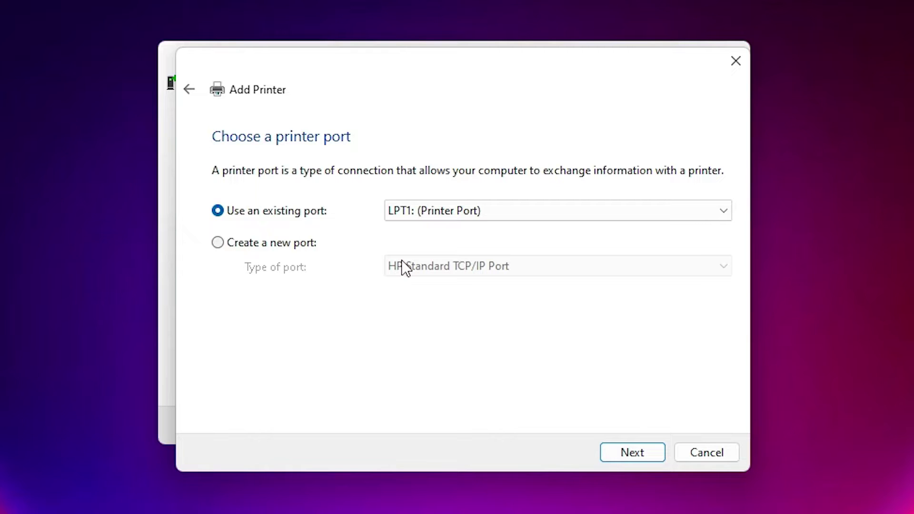
Step: Select USB_001 (Local Port) as the existing printer port
click(464, 210)
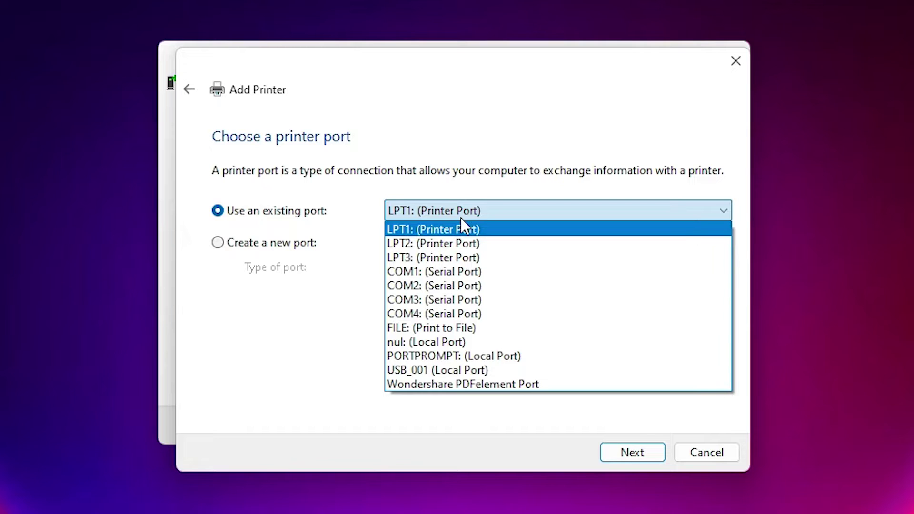
click(452, 370)
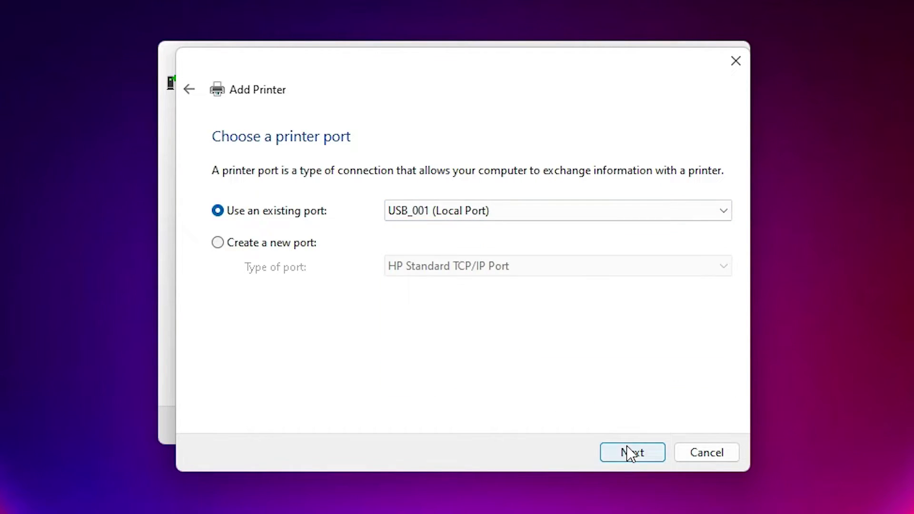
Step: Choose Have Disk on the driver page and browse to the Desktop
click(626, 447)
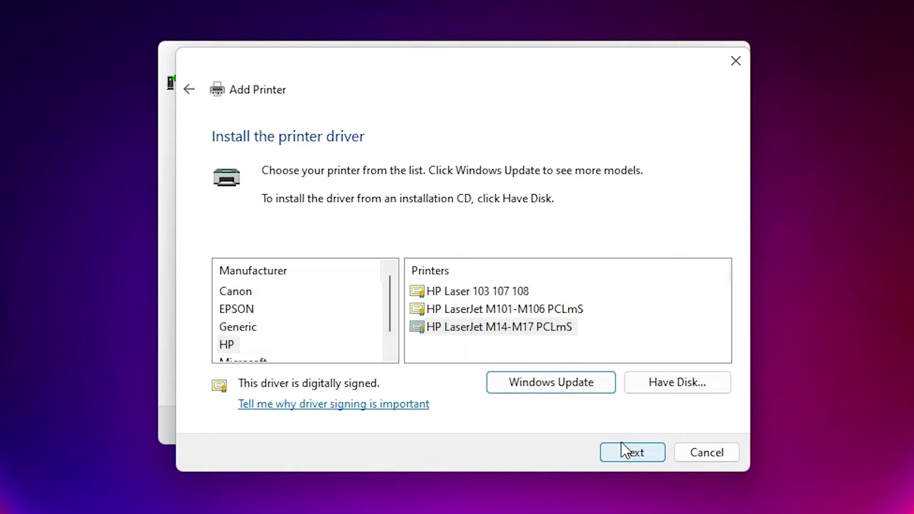
click(675, 383)
click(614, 355)
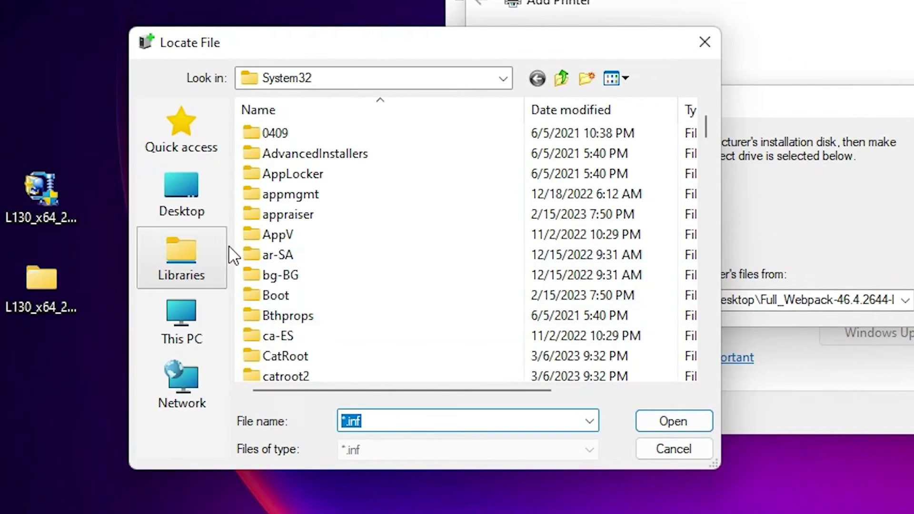
click(202, 202)
scroll(432, 322, down, 5)
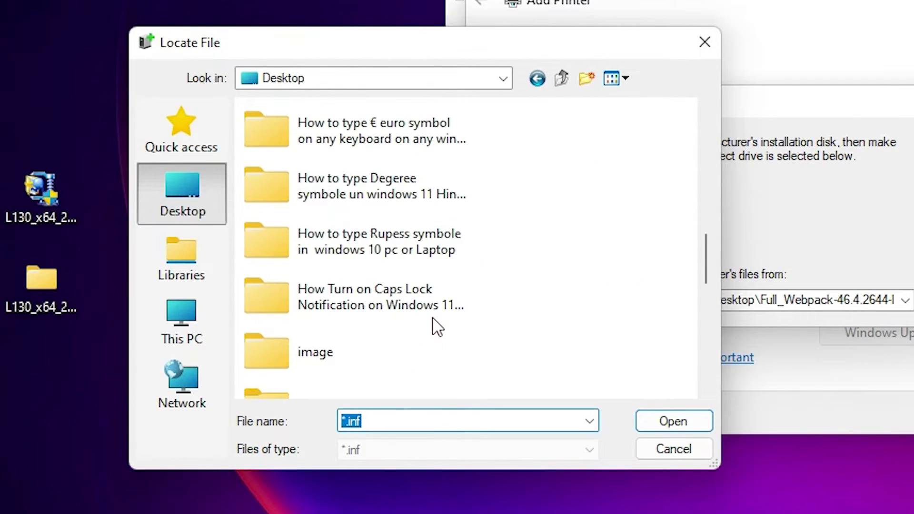
scroll(439, 283, down, 8)
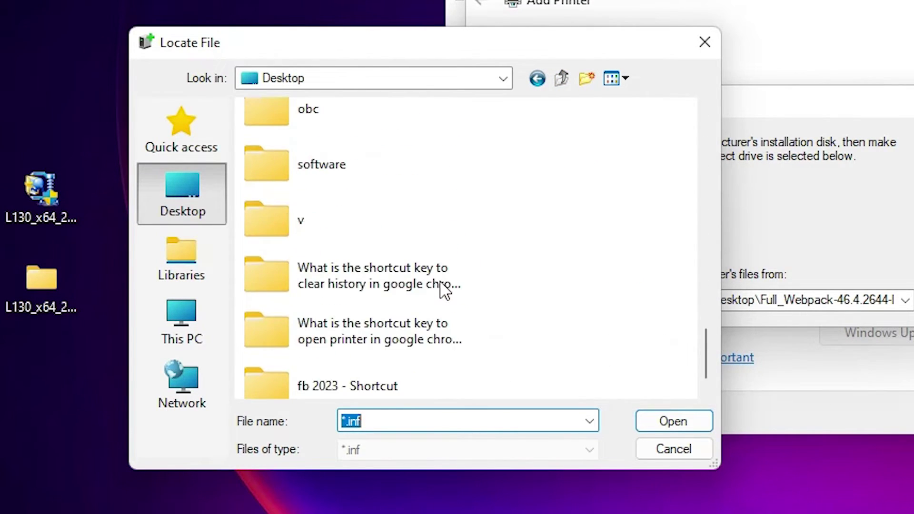
Step: Load E_WF1N6E.INF from the L130 folder's WINX64 subfolder as the driver source
click(440, 281)
key(l)
key(l)
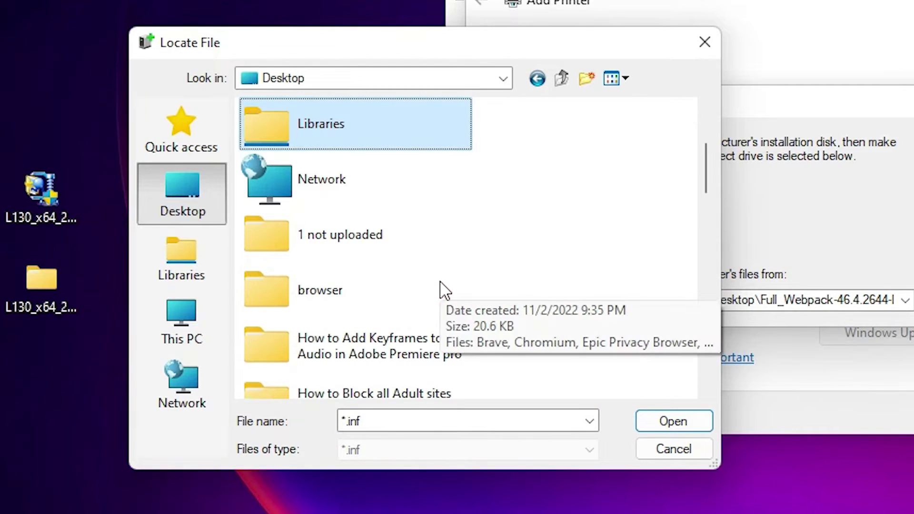
double_click(387, 116)
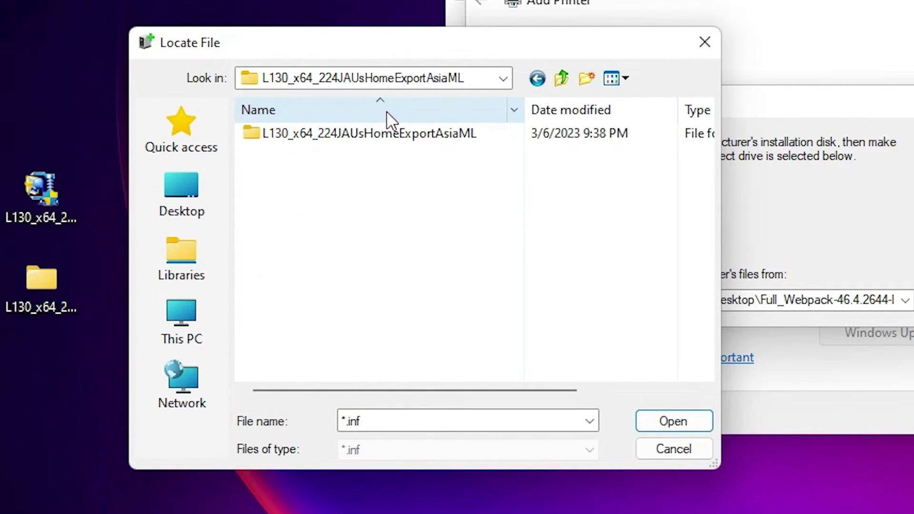
double_click(373, 138)
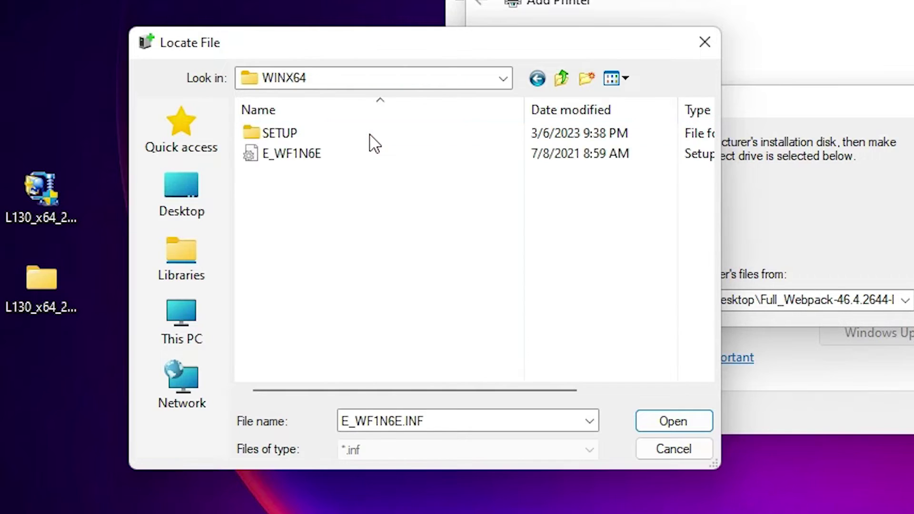
click(291, 157)
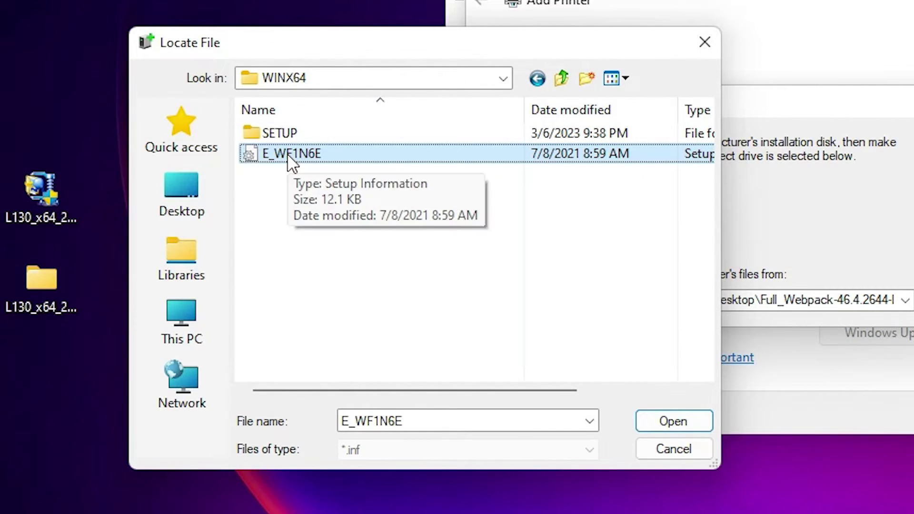
double_click(290, 159)
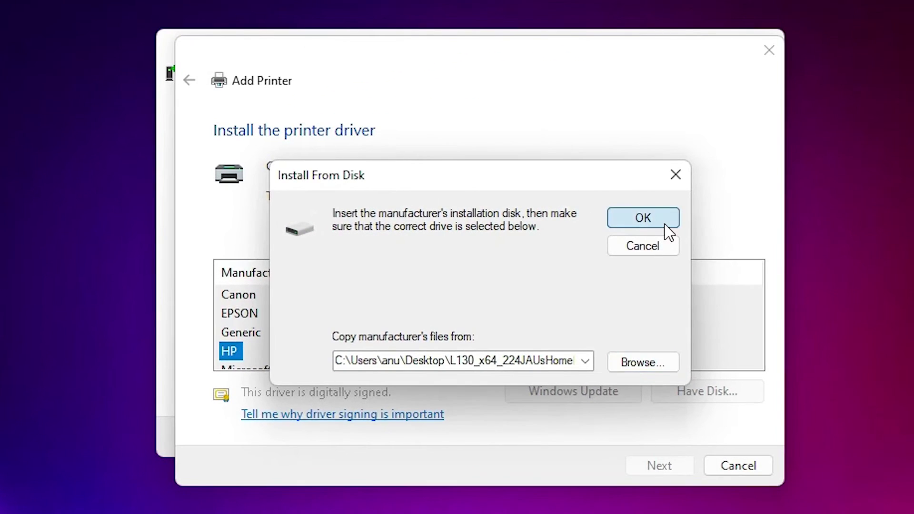
click(667, 229)
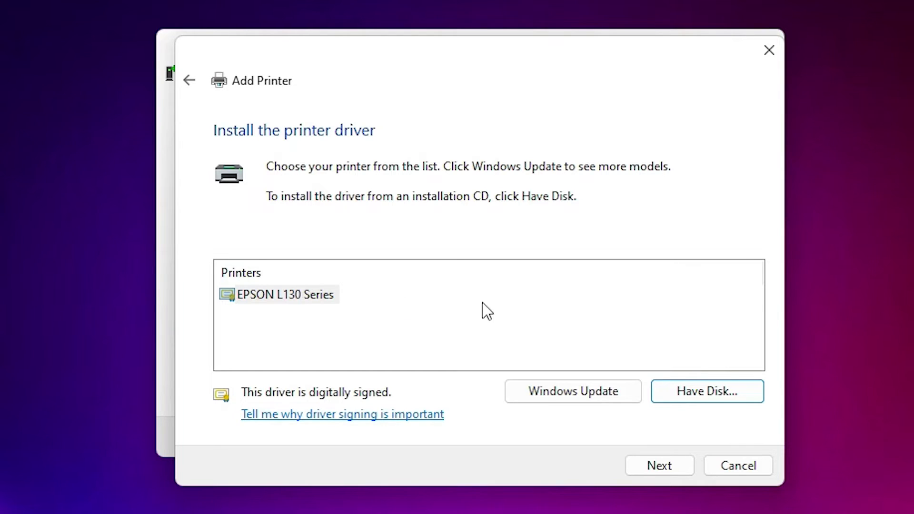
Step: Pick the EPSON L130 Series driver, shorten the printer name to 'EPSON L130', and install it
click(307, 294)
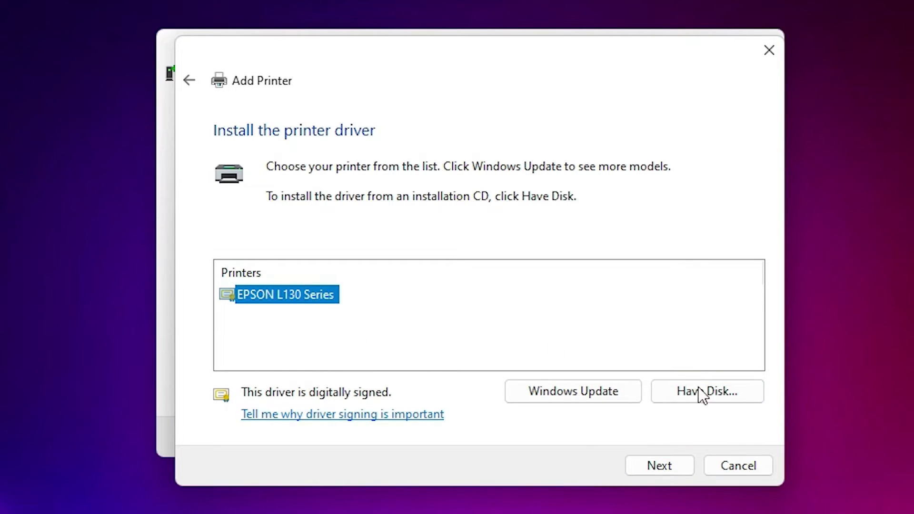
click(681, 466)
click(424, 167)
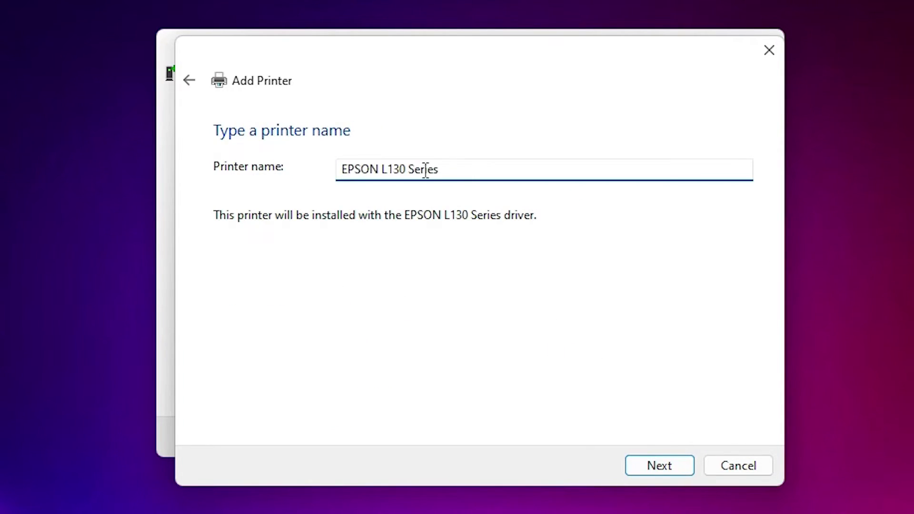
double_click(422, 170)
key(BackSpace)
click(666, 480)
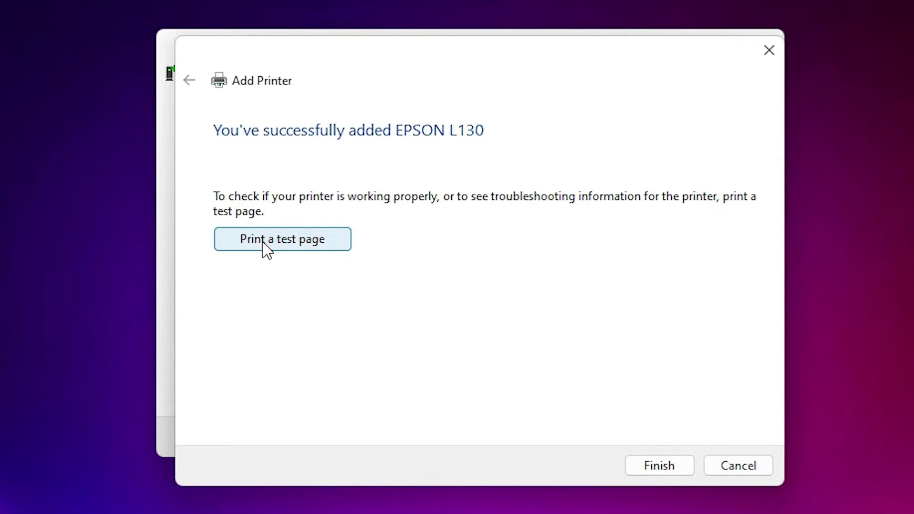
Step: Finish the wizard and restore Devices and Printers, now listing EPSON L130
click(654, 462)
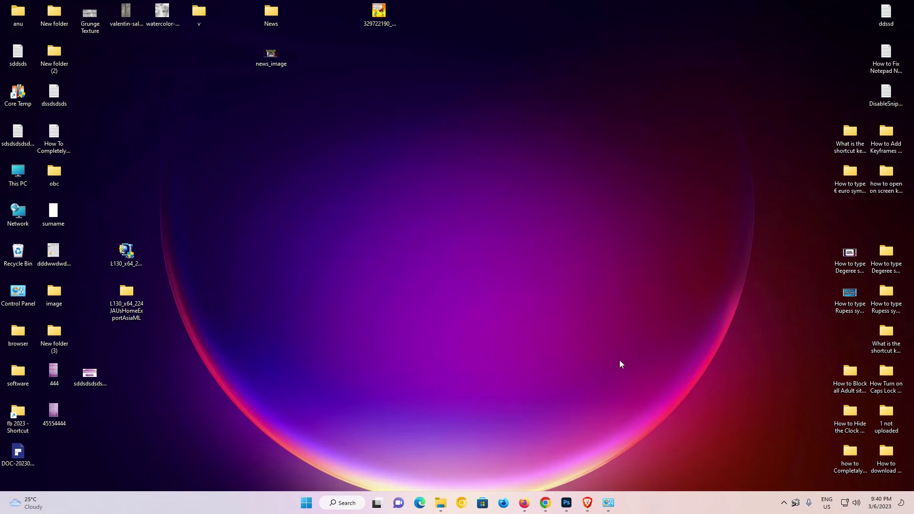
click(608, 503)
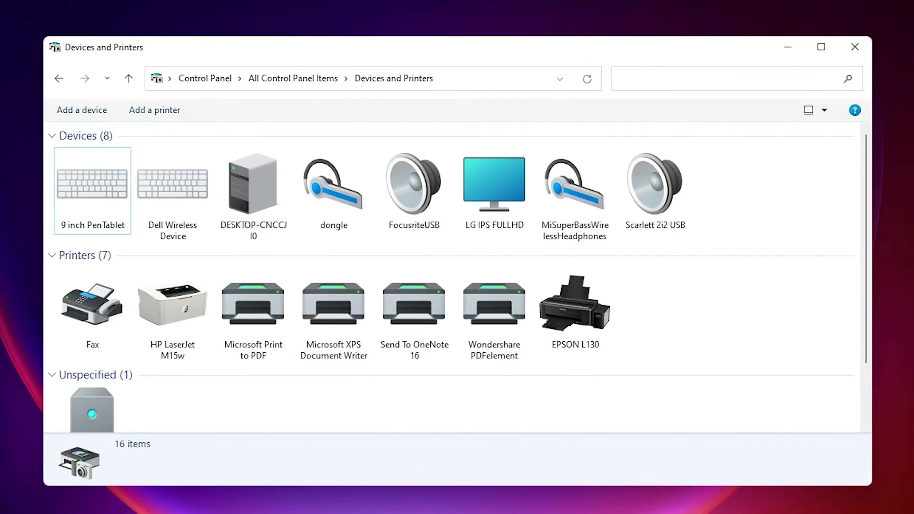